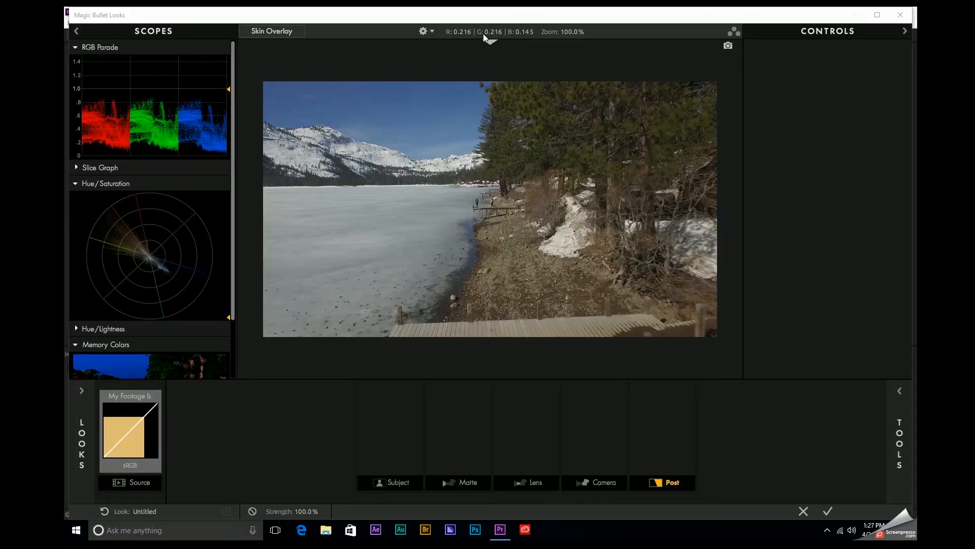
# Load the saved lake shot from the reference library as a split-screen comparison with the current footage
pyautogui.click(490, 42)
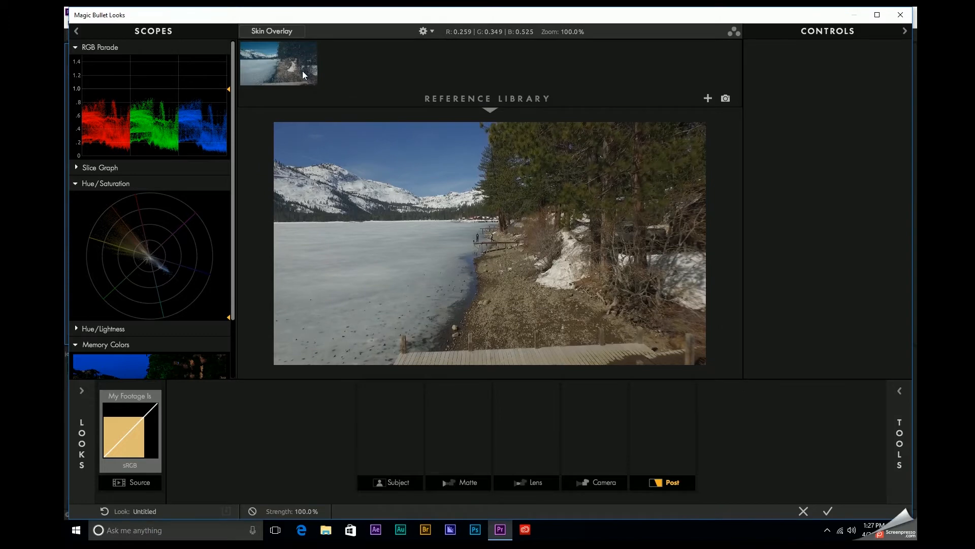
pyautogui.click(303, 71)
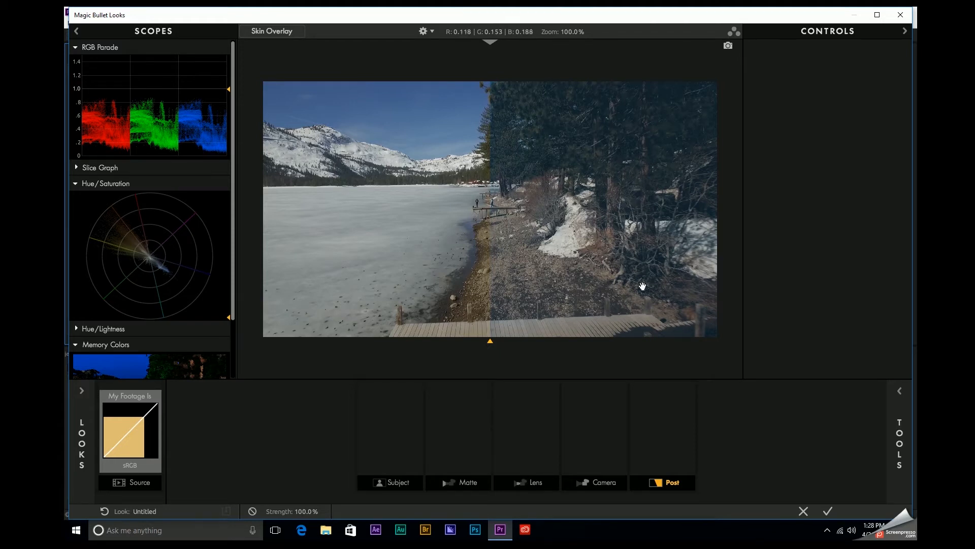
# Add a Colorista tool to the look and place it in the Subject stage
pyautogui.click(898, 388)
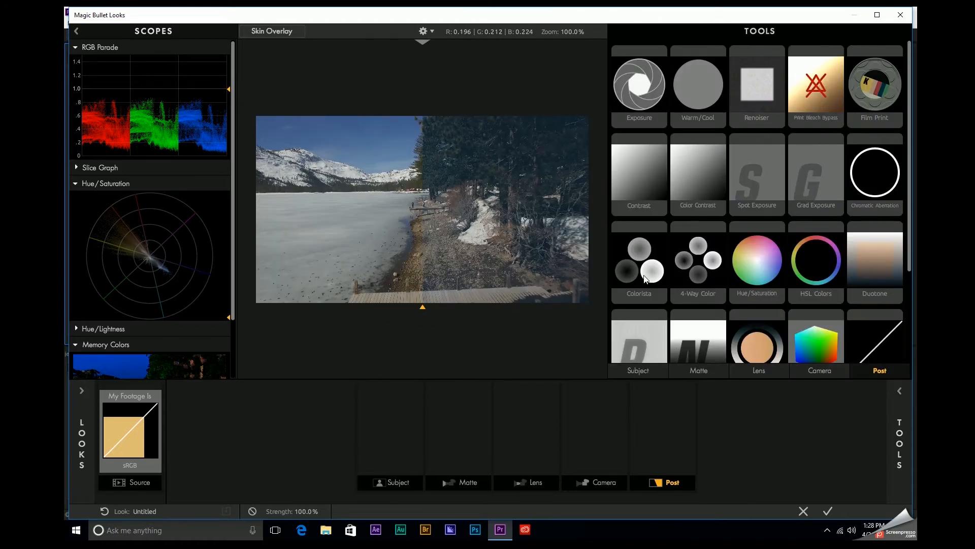
pyautogui.moveTo(646, 278); pyautogui.dragTo(395, 447)
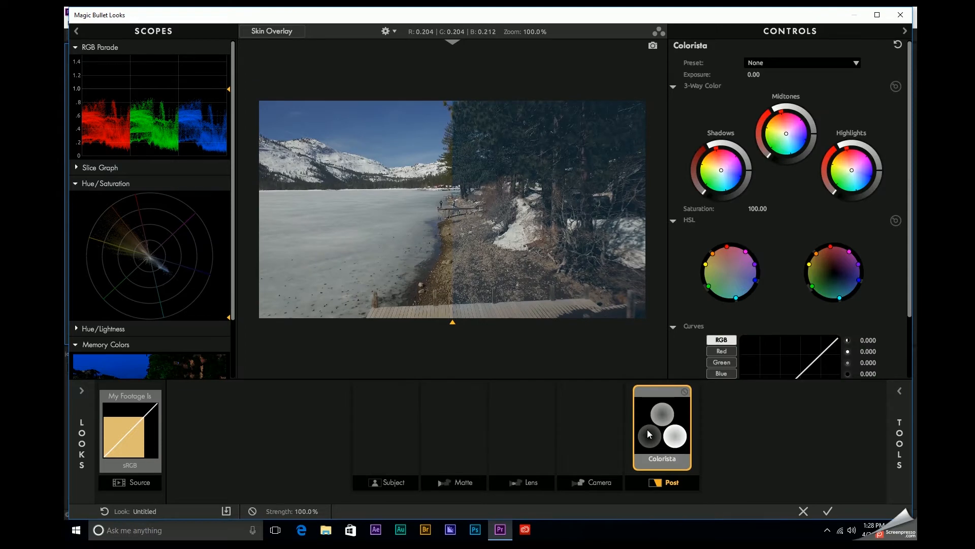
pyautogui.moveTo(650, 433); pyautogui.dragTo(371, 432)
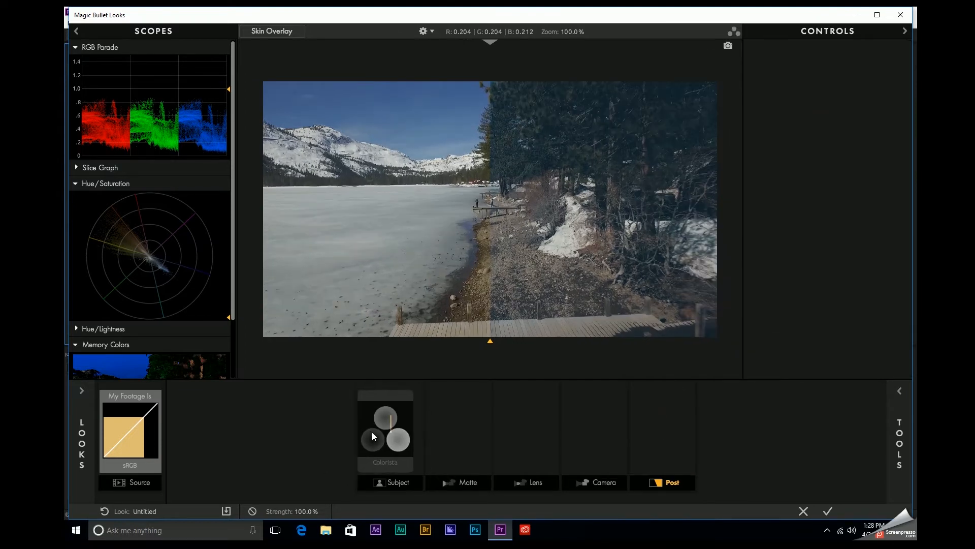
# Shape Colorista's RGB curve into a faded S-curve by raising the black point, lowering the white point, and deepening the shadows
pyautogui.scroll(-3, 741, 292)
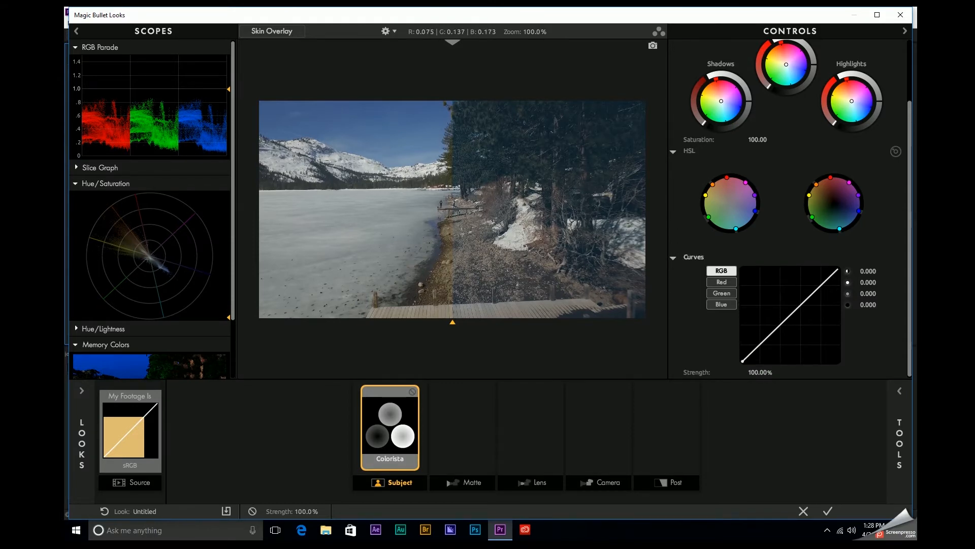
pyautogui.moveTo(743, 361); pyautogui.dragTo(742, 346)
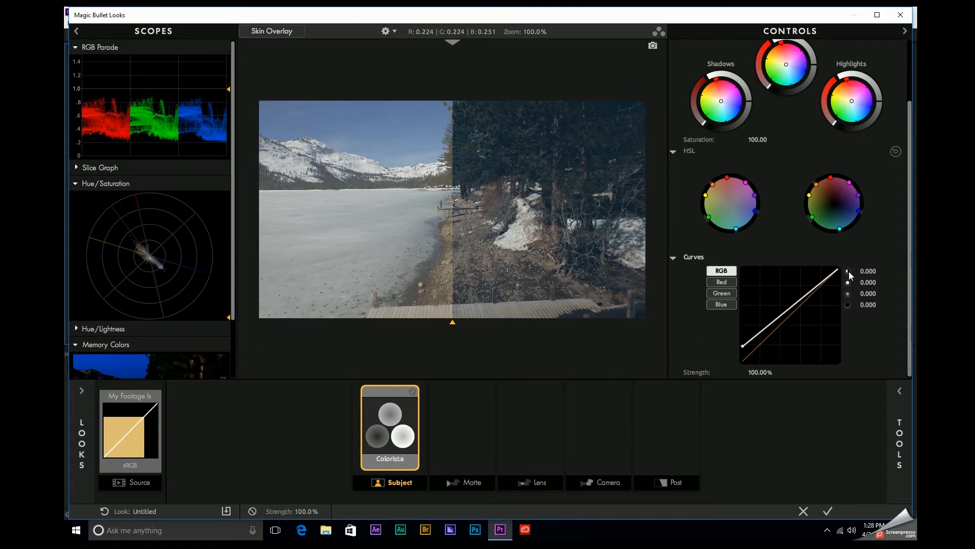
pyautogui.moveTo(838, 269); pyautogui.dragTo(838, 280)
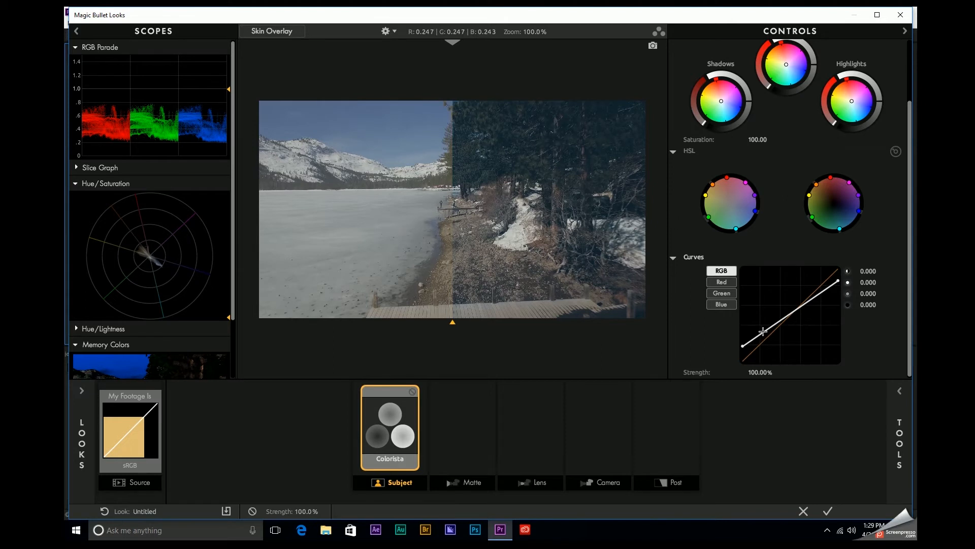
pyautogui.moveTo(763, 331); pyautogui.dragTo(768, 340)
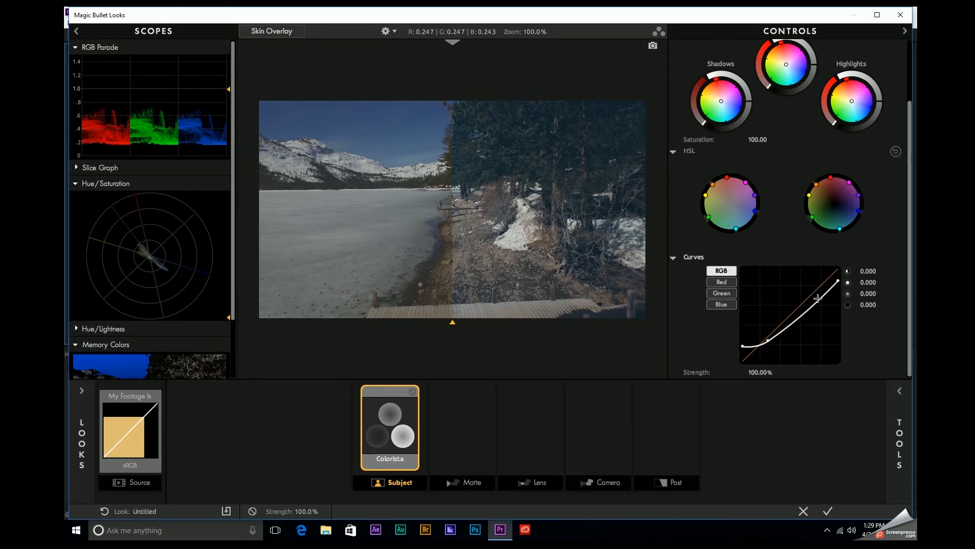
pyautogui.moveTo(819, 301); pyautogui.dragTo(814, 298)
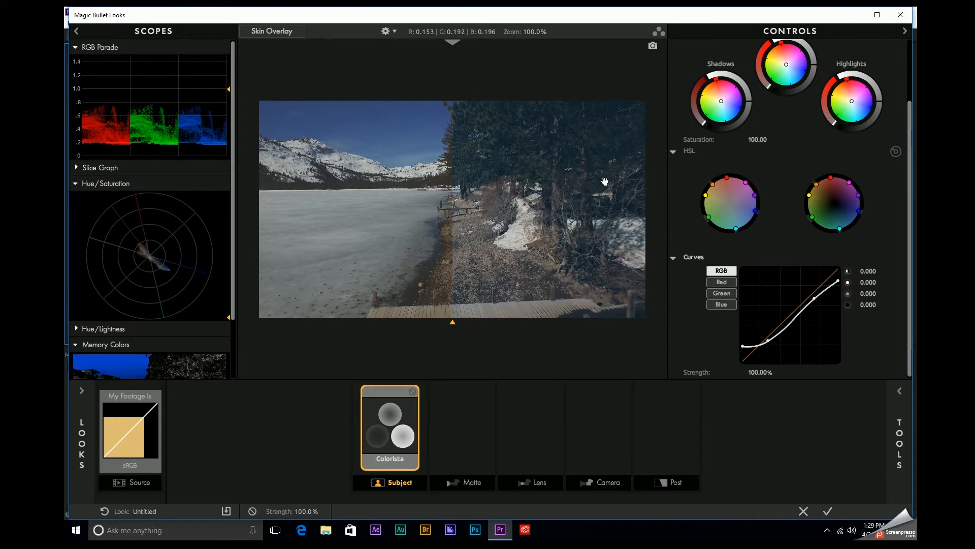
# Shift the shadows slightly toward blue in Colorista's 3-Way Color controls
pyautogui.scroll(2, 776, 219)
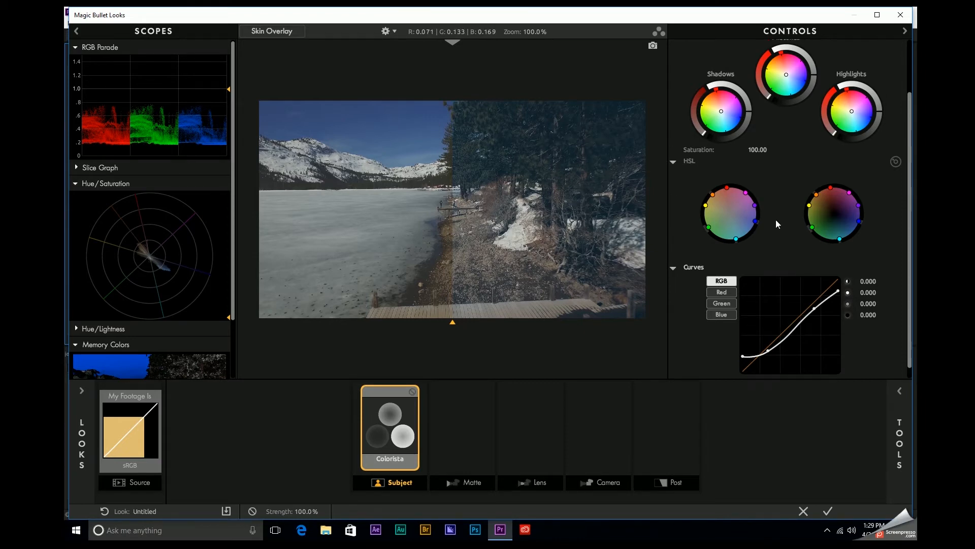
pyautogui.click(727, 336)
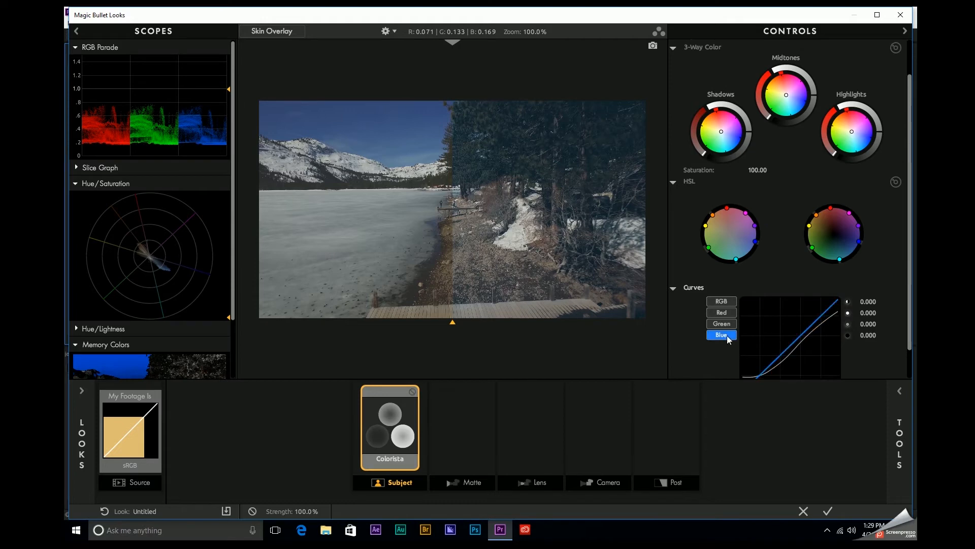
pyautogui.click(730, 303)
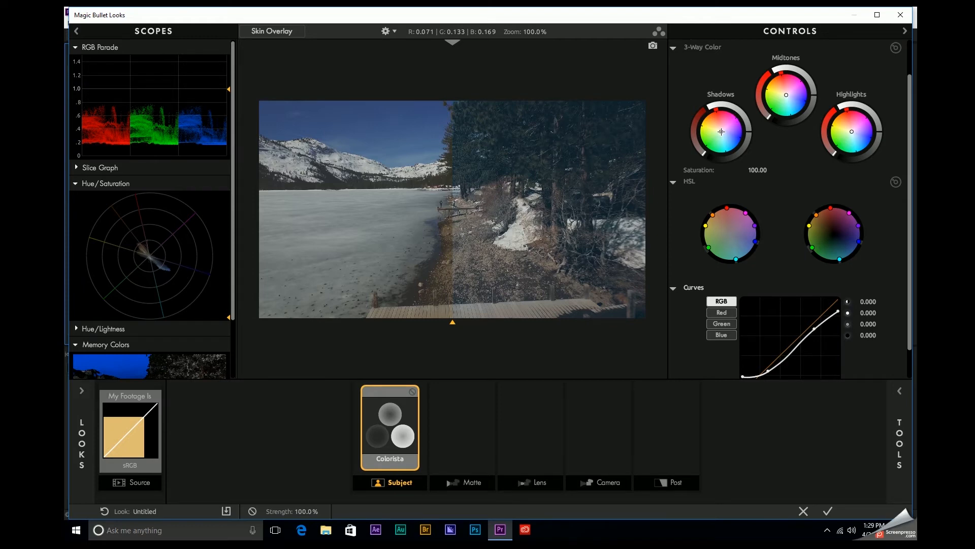
pyautogui.moveTo(721, 132)
pyautogui.mouseDown()
pyautogui.moveTo(730, 138)
pyautogui.moveTo(694, 138)
pyautogui.mouseUp()
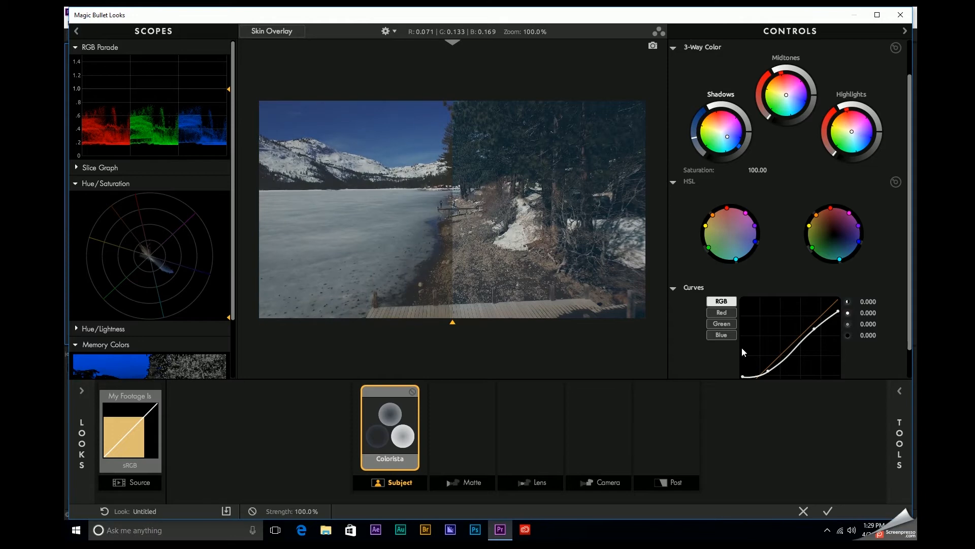
# Lift the black point of Colorista's Blue curve, anchor its lower section, and slightly lower the white point
pyautogui.click(722, 335)
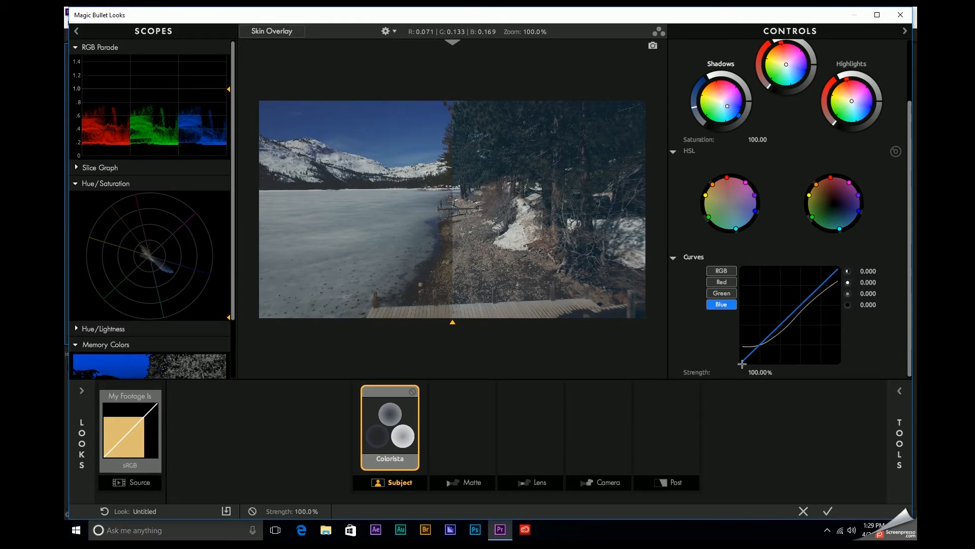
pyautogui.click(758, 343)
pyautogui.moveTo(758, 343)
pyautogui.mouseDown()
pyautogui.moveTo(743, 357)
pyautogui.moveTo(762, 343)
pyautogui.mouseUp()
pyautogui.click(743, 360)
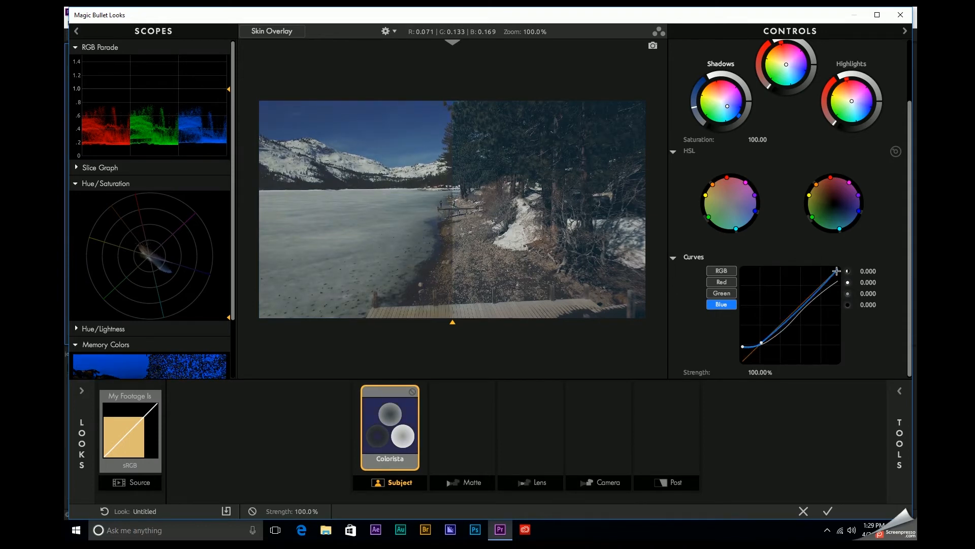
pyautogui.moveTo(836, 271); pyautogui.dragTo(839, 274)
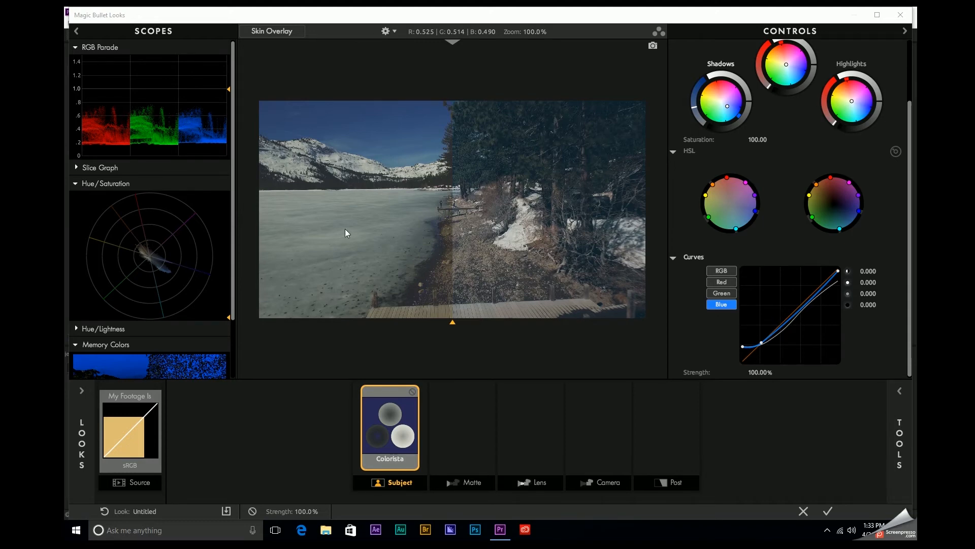
# Add a Warm/Cool tool to the Subject stage and cool the footage with a Warm/Cool value of about +0.320
pyautogui.click(899, 392)
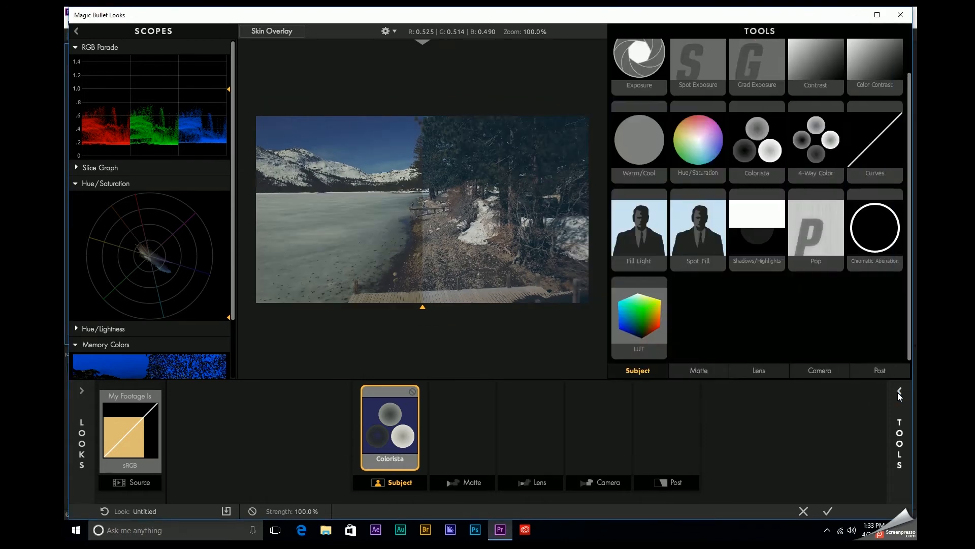
pyautogui.scroll(1, 757, 313)
pyautogui.doubleClick(639, 193)
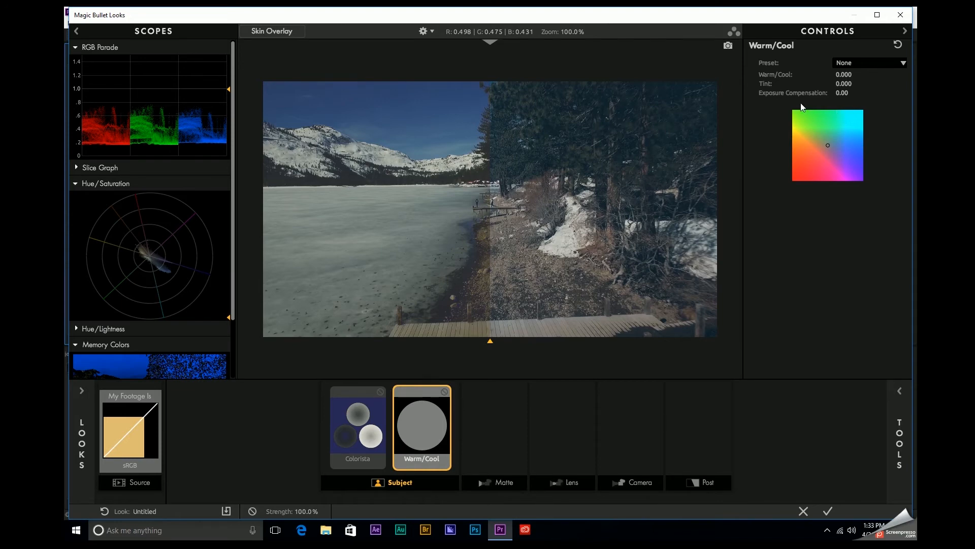
pyautogui.moveTo(845, 74); pyautogui.dragTo(858, 75)
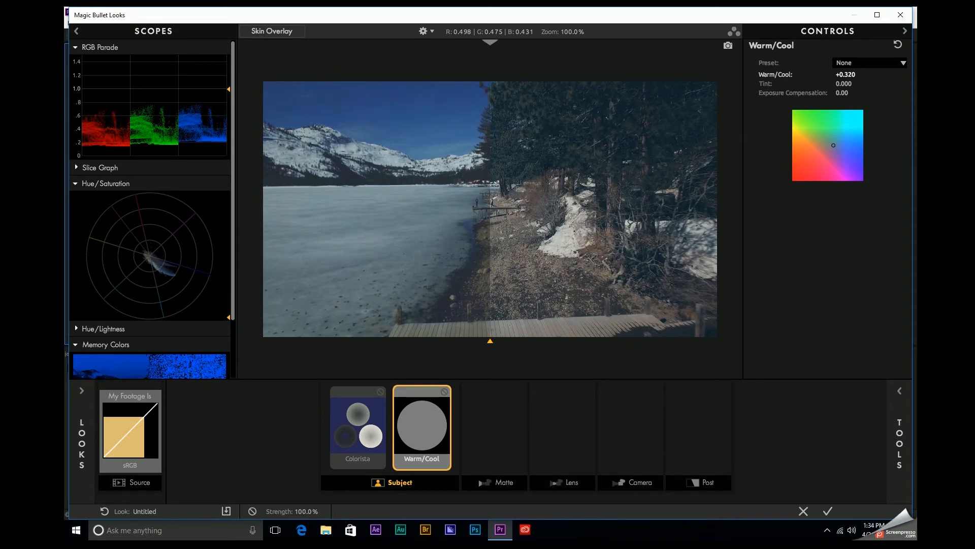
pyautogui.moveTo(860, 74); pyautogui.dragTo(858, 75)
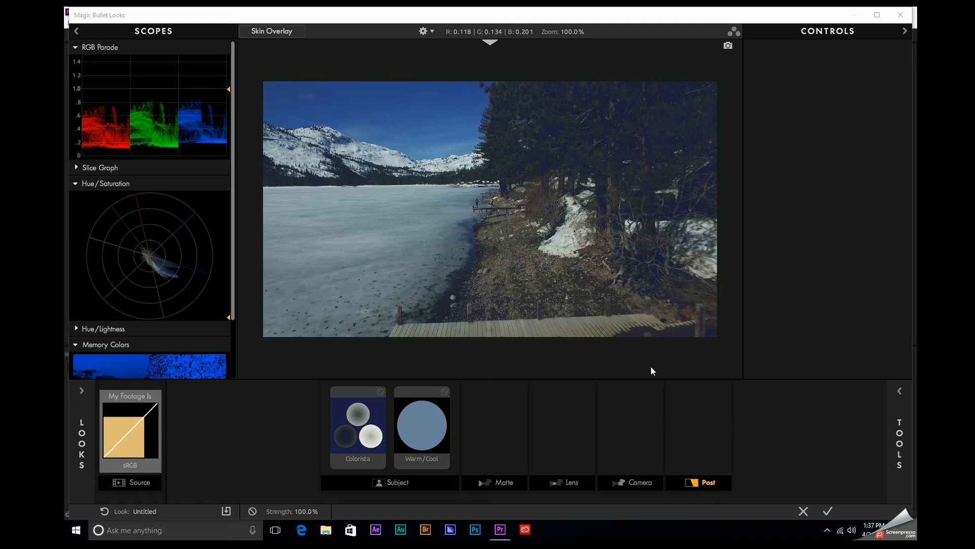
# Add a Lens Vignette in the Lens stage and widen its circle toward the edges of the frame
pyautogui.click(905, 395)
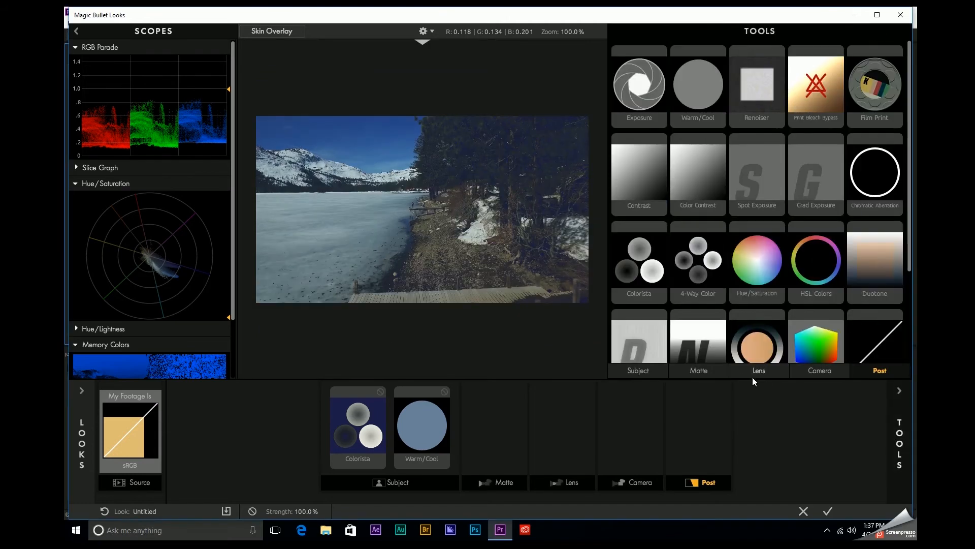
pyautogui.click(703, 372)
pyautogui.click(746, 373)
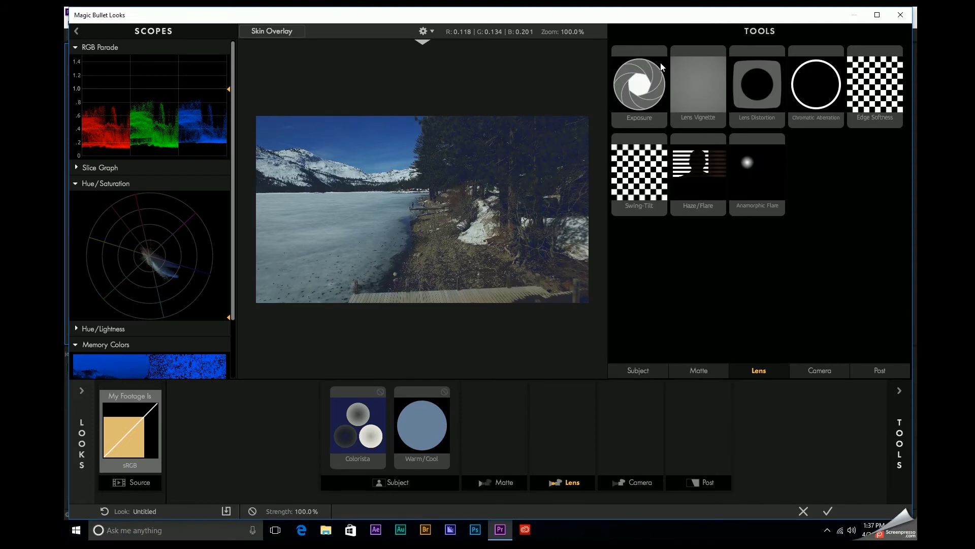
pyautogui.doubleClick(718, 91)
pyautogui.scroll(3, 444, 267)
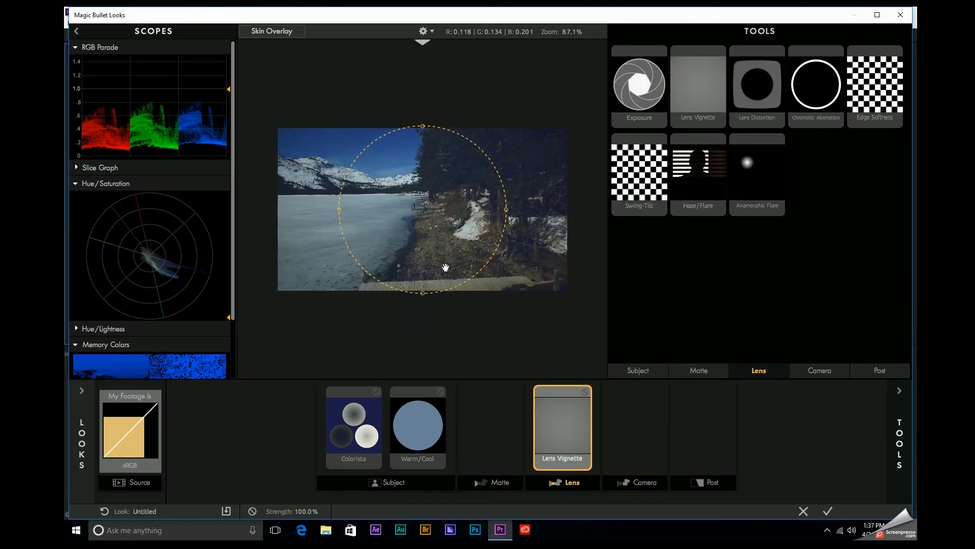
pyautogui.moveTo(506, 212); pyautogui.dragTo(550, 220)
# Add a Renoiser tool to the Post stage and close the tool library
pyautogui.click(866, 372)
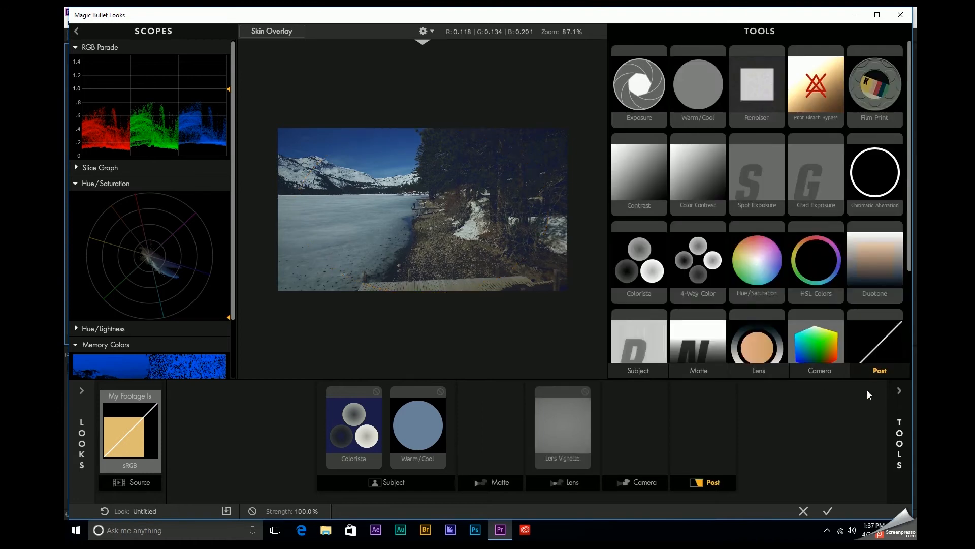
pyautogui.scroll(-2, 837, 281)
pyautogui.scroll(2, 836, 281)
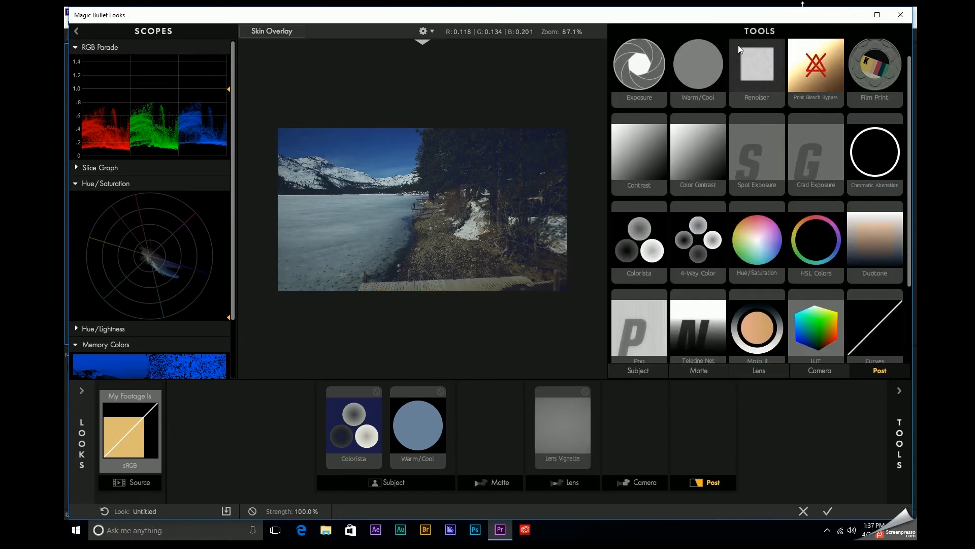
pyautogui.doubleClick(755, 66)
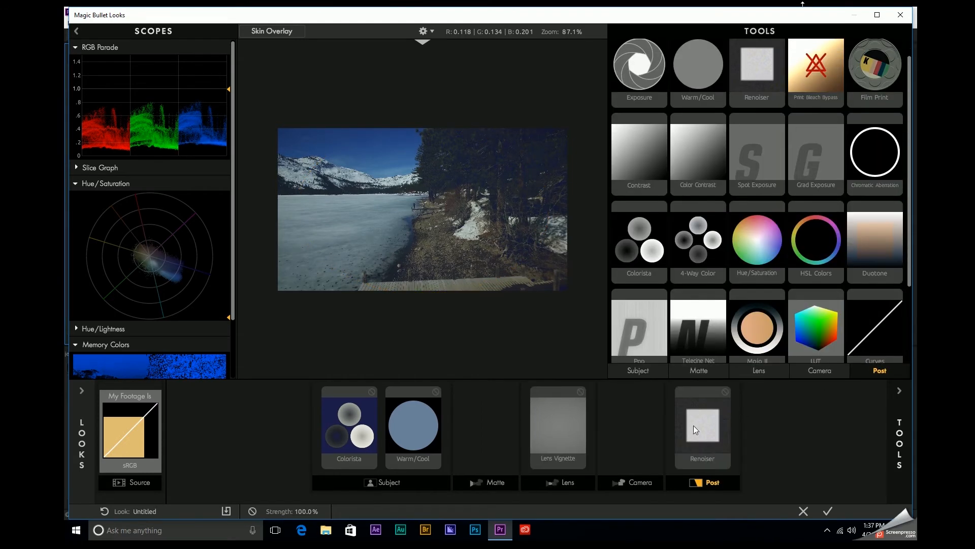
pyautogui.click(899, 390)
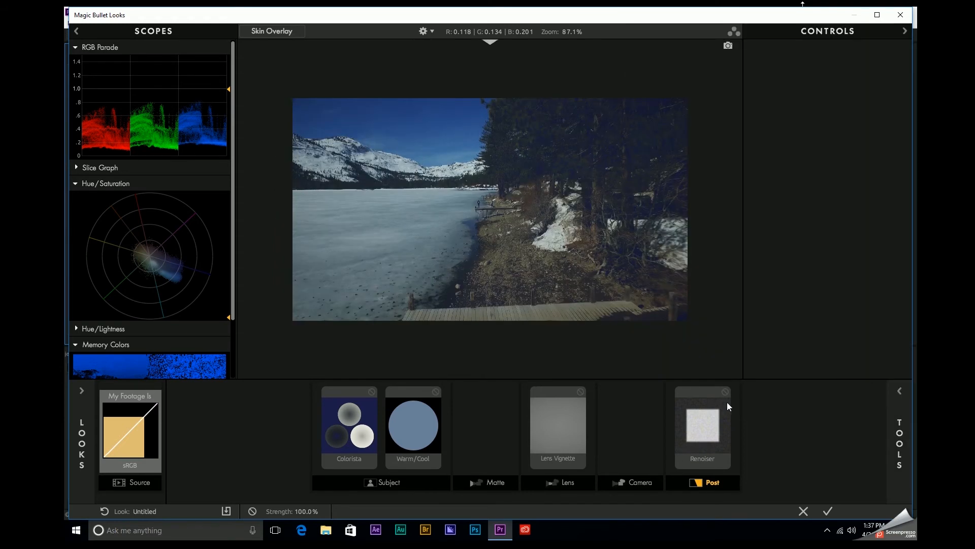
# Toggle the Renoiser to compare the footage with and without its grain
pyautogui.click(727, 392)
pyautogui.click(727, 391)
pyautogui.click(727, 391)
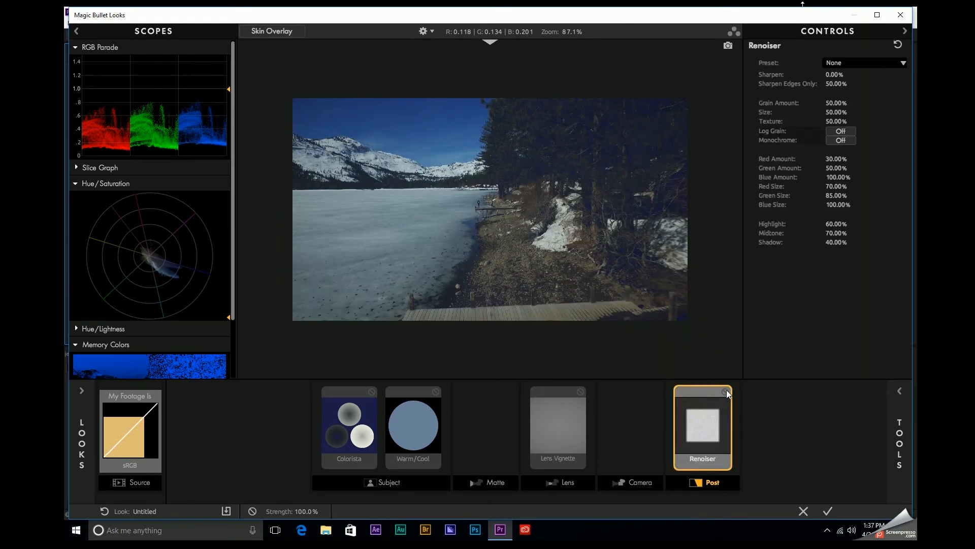